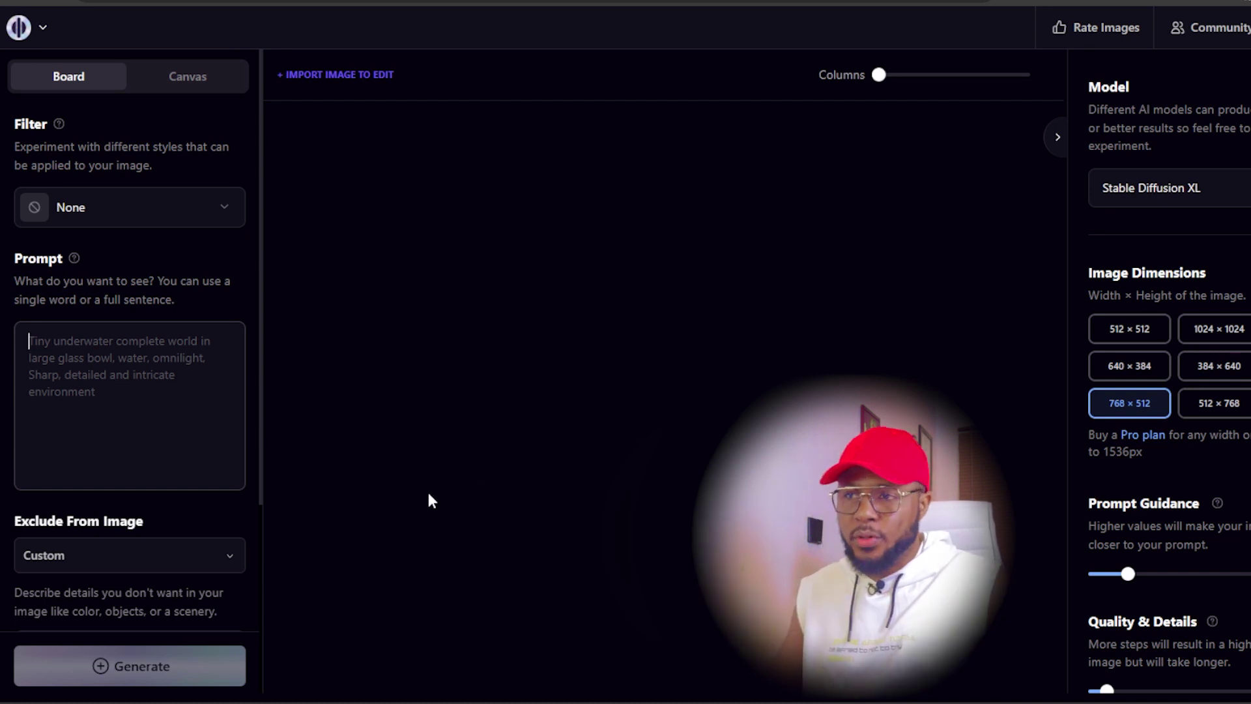
# - Apply the Dreamshaper style filter and set Number of Images to 4
pyautogui.click(81, 216)
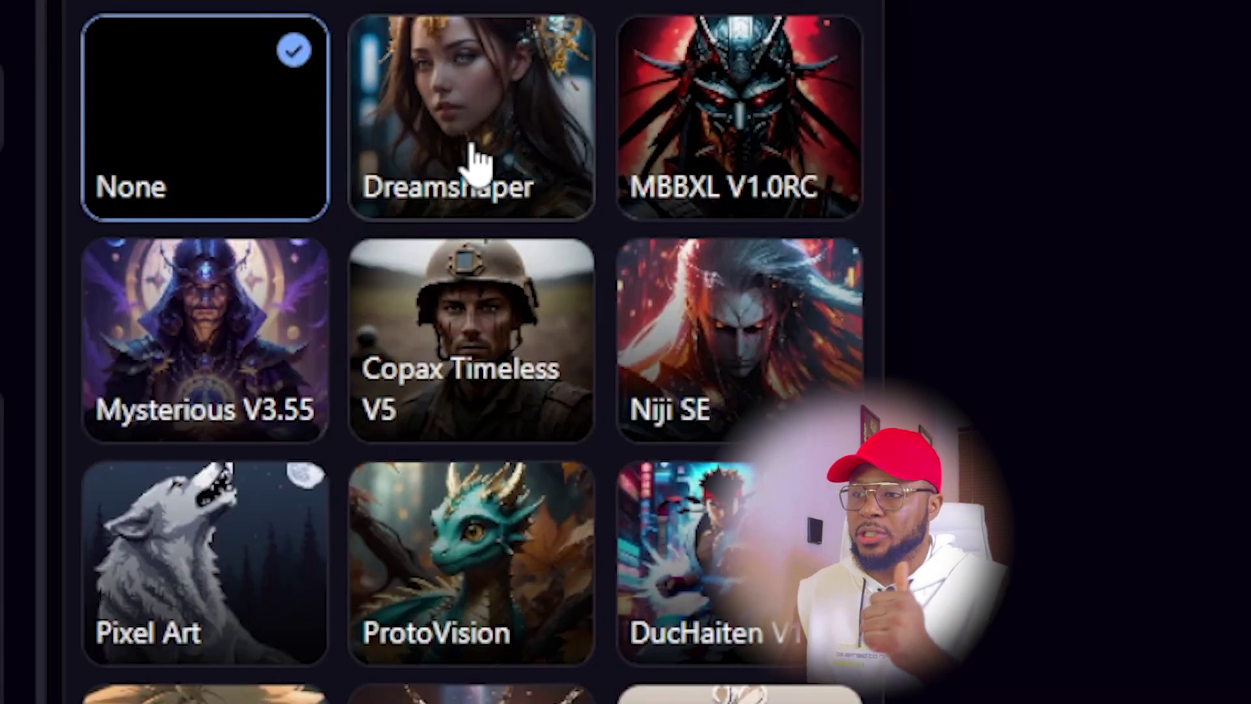
pyautogui.click(474, 159)
pyautogui.click(82, 367)
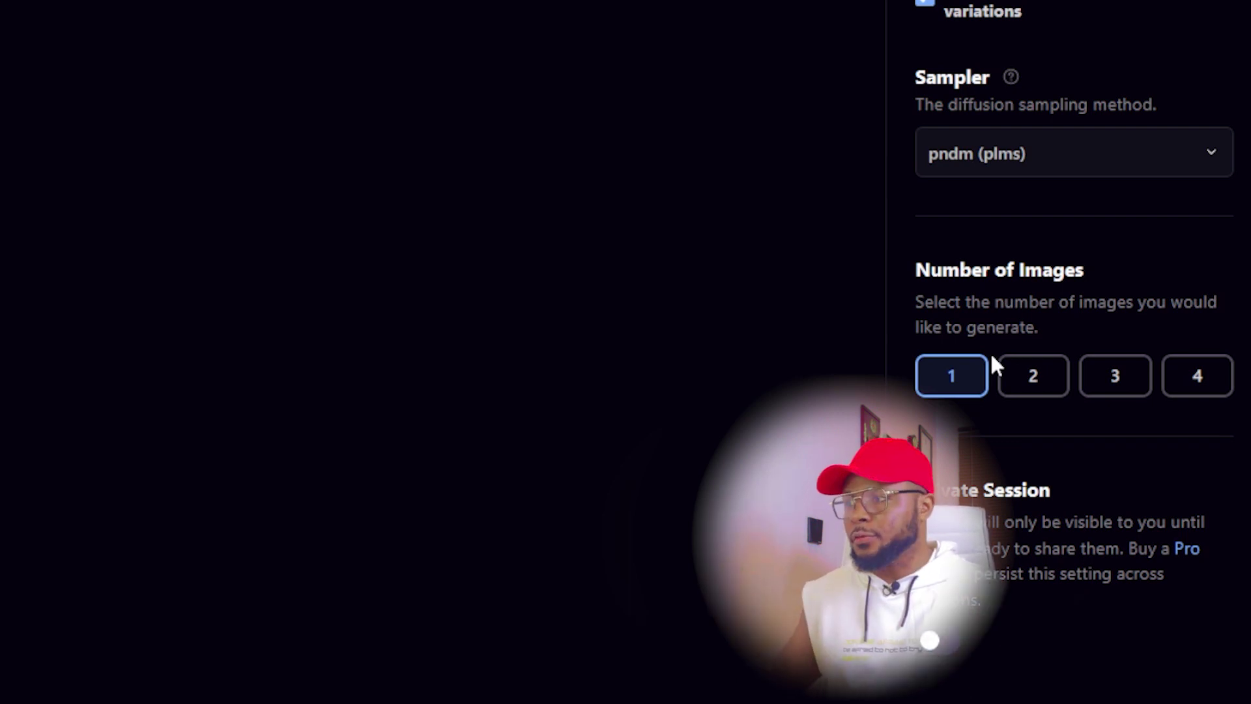
pyautogui.click(1197, 377)
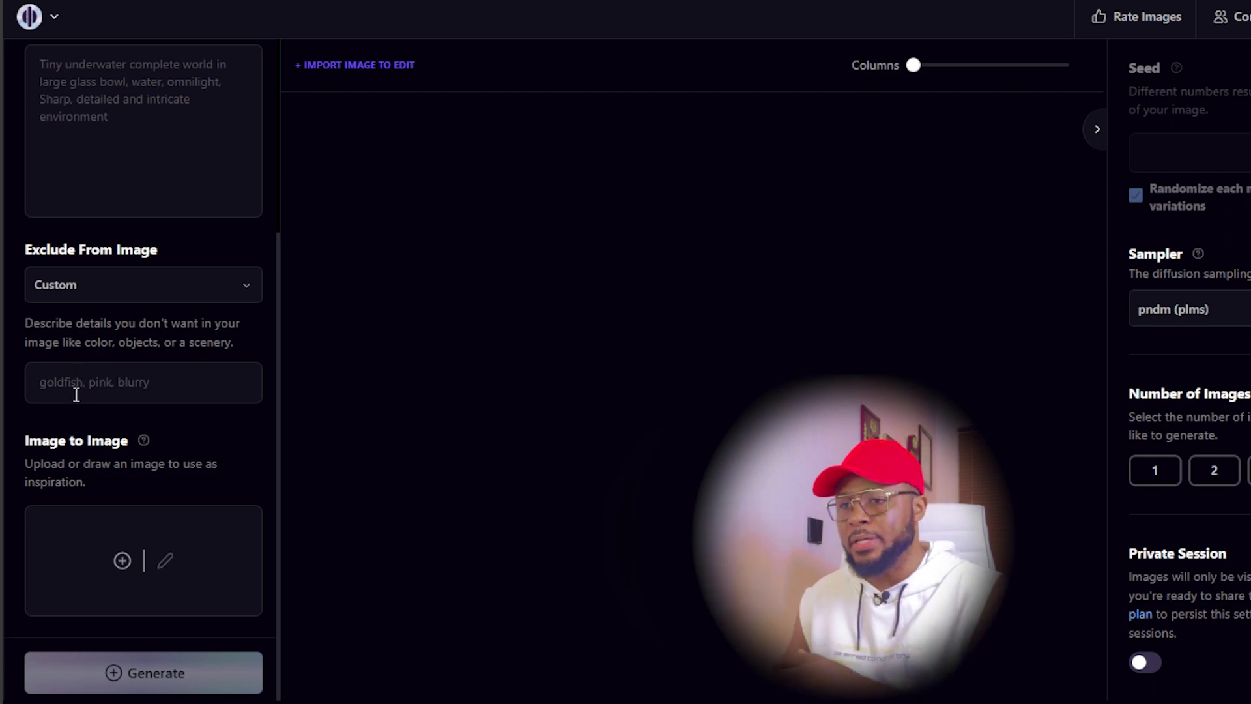
# - Paste the Pixar-style prompt of a lady seated upright at a desk, then go to Exclude From Image
pyautogui.scroll(3, 116, 284)
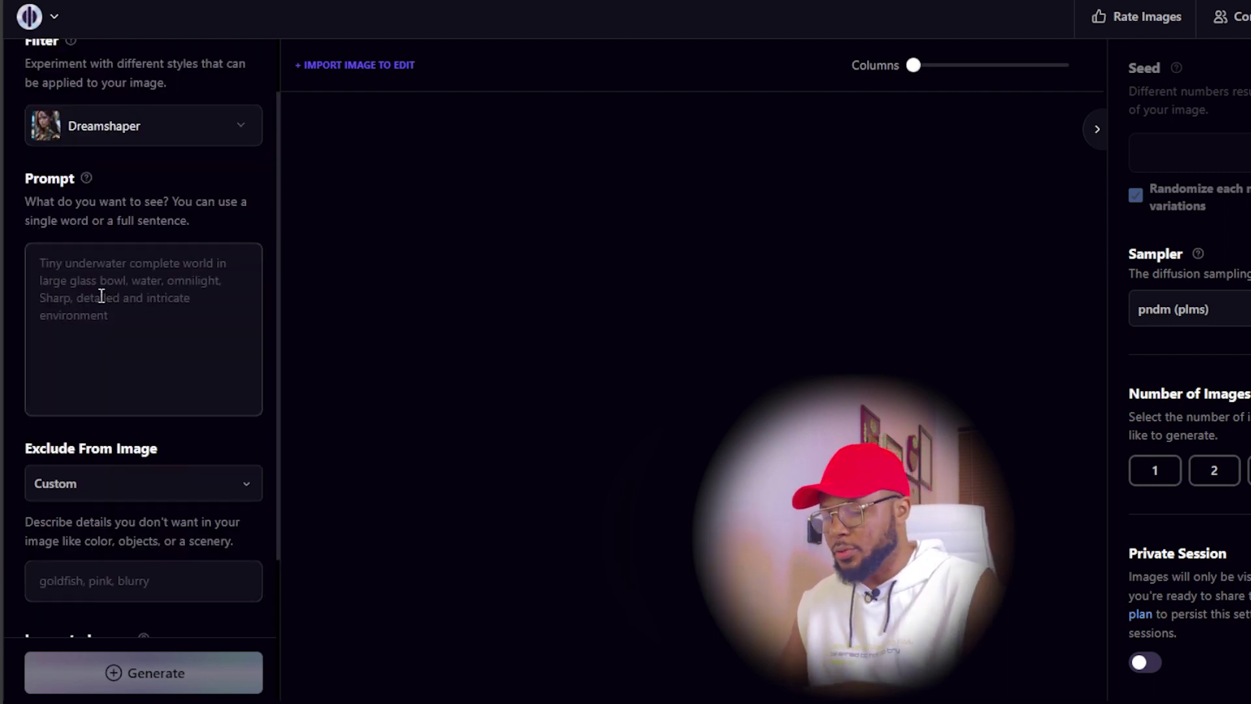
pyautogui.click(101, 297)
pyautogui.write('Pixar style of a hot and beautiful lady on a desk seated in an upright position with her head up facing the camera and her hand on the desk.')
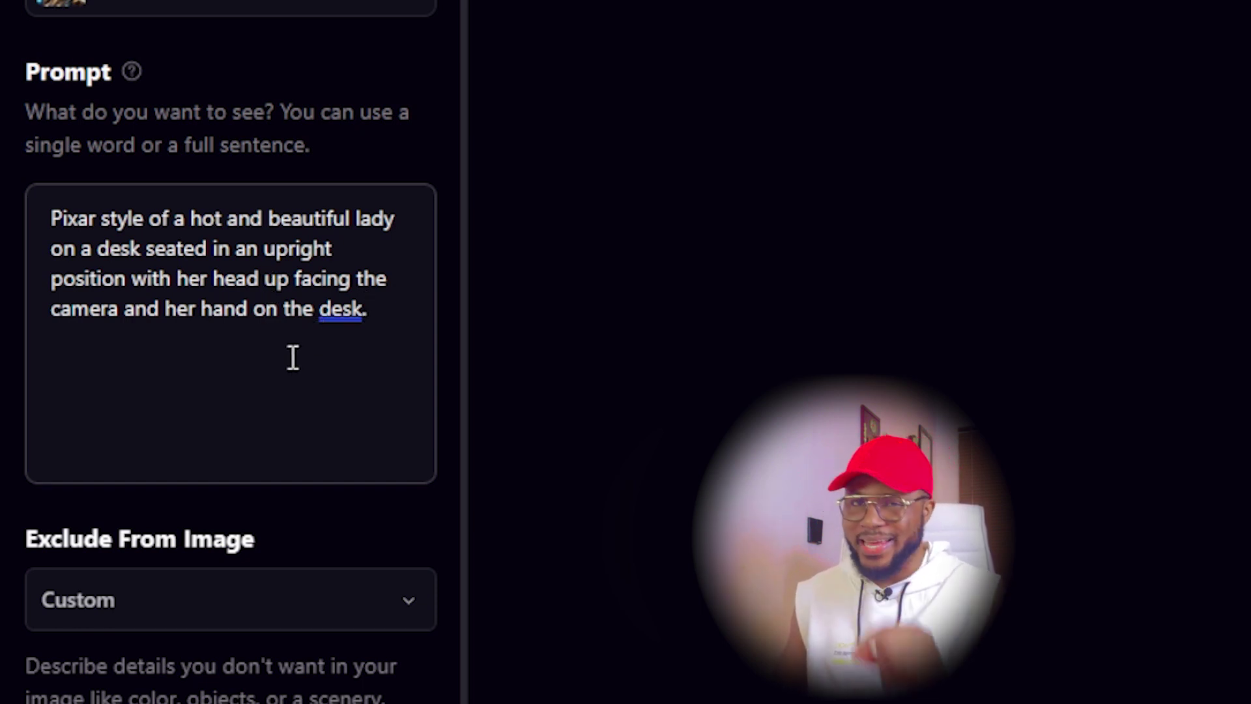
pyautogui.scroll(-3, 299, 365)
pyautogui.click(231, 423)
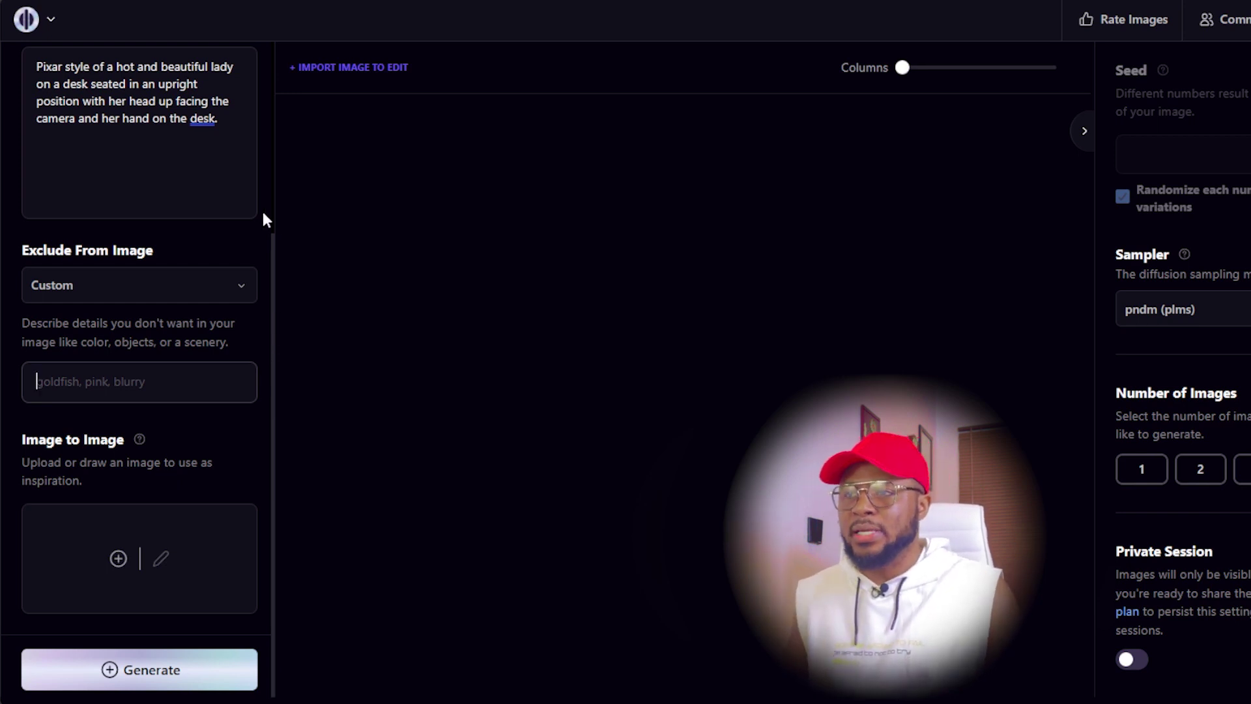
pyautogui.scroll(4, 265, 217)
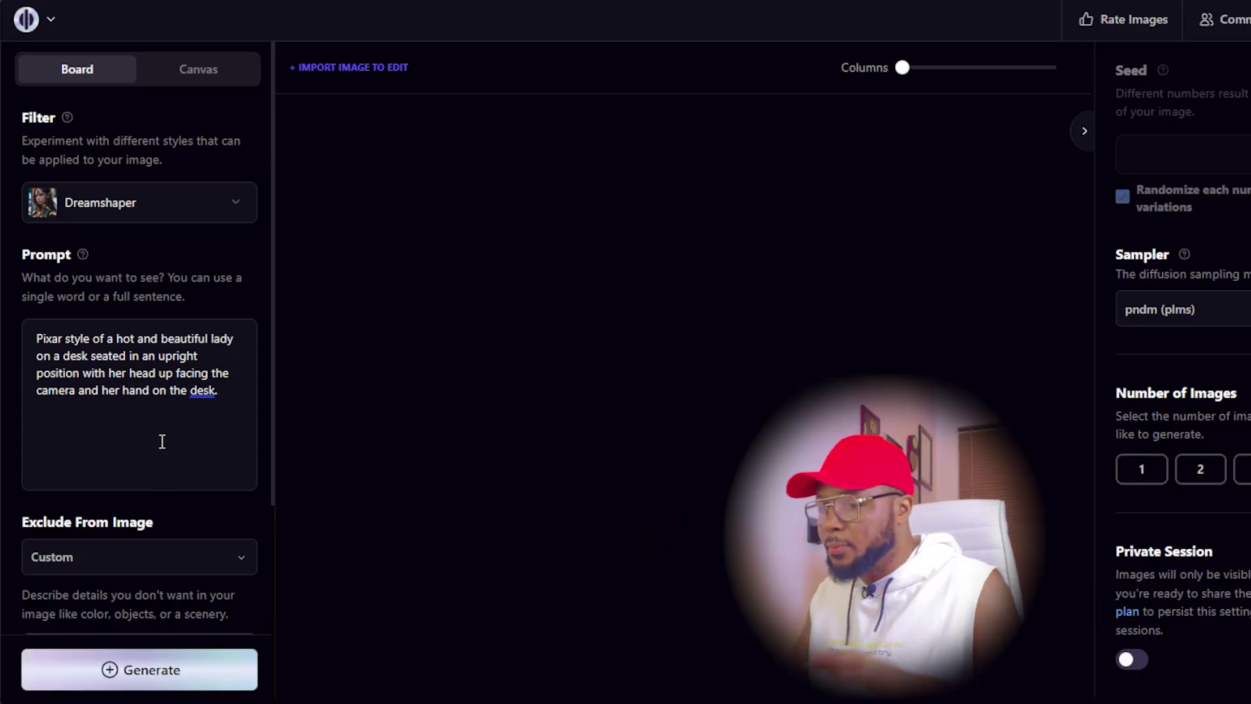
pyautogui.scroll(-3, 185, 561)
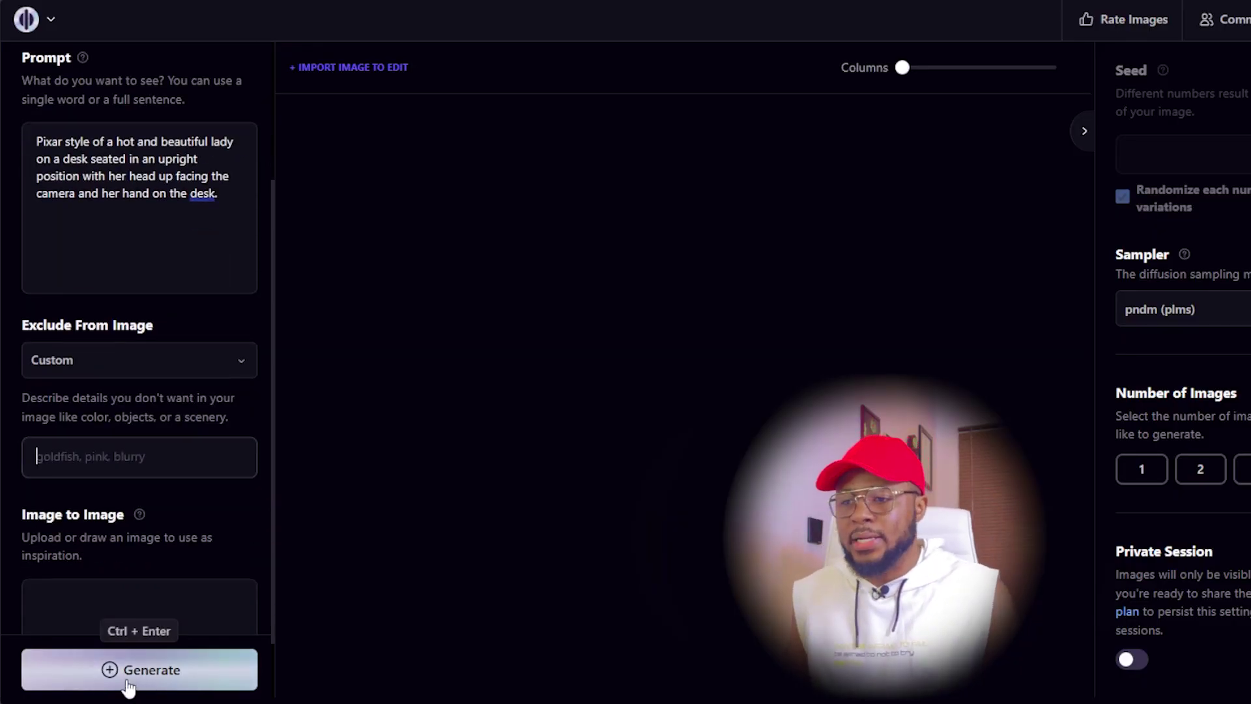
# - Generate four images from the Pixar lady-at-desk prompt
pyautogui.click(210, 668)
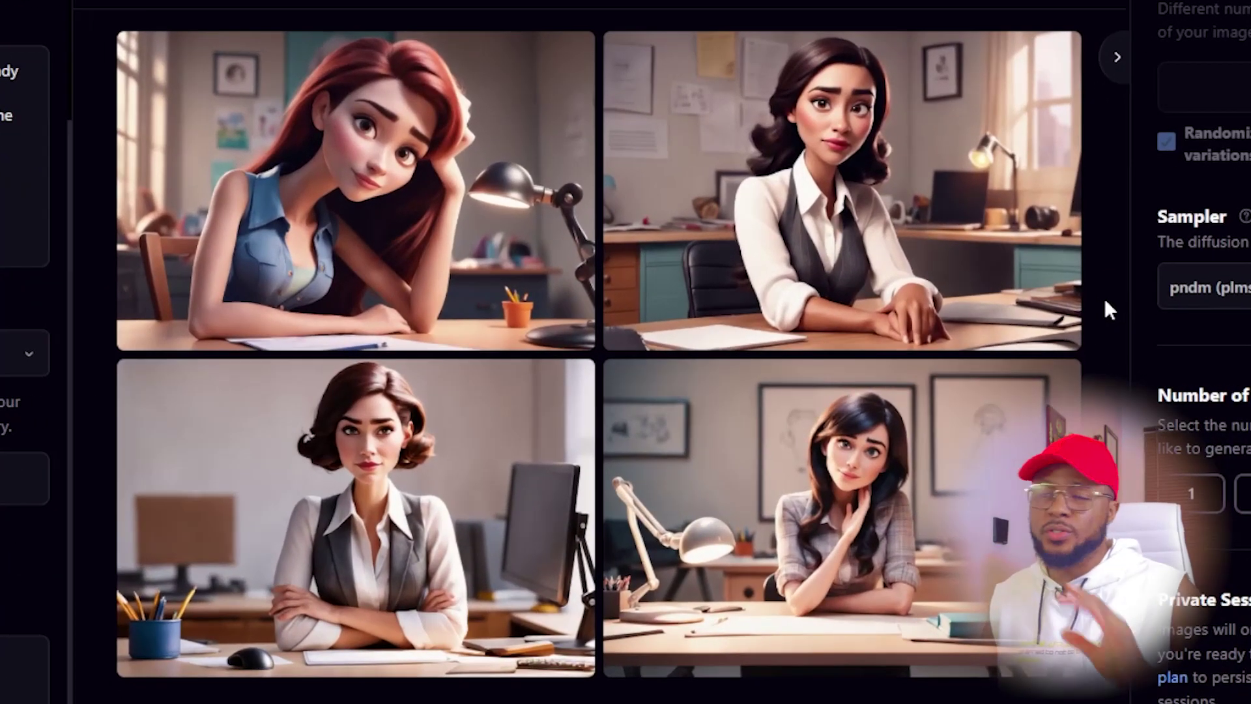
# - Create variants of the bottom-left image of the crossed-arms brunette in a grey vest
pyautogui.moveTo(506, 267)
pyautogui.moveTo(528, 402)
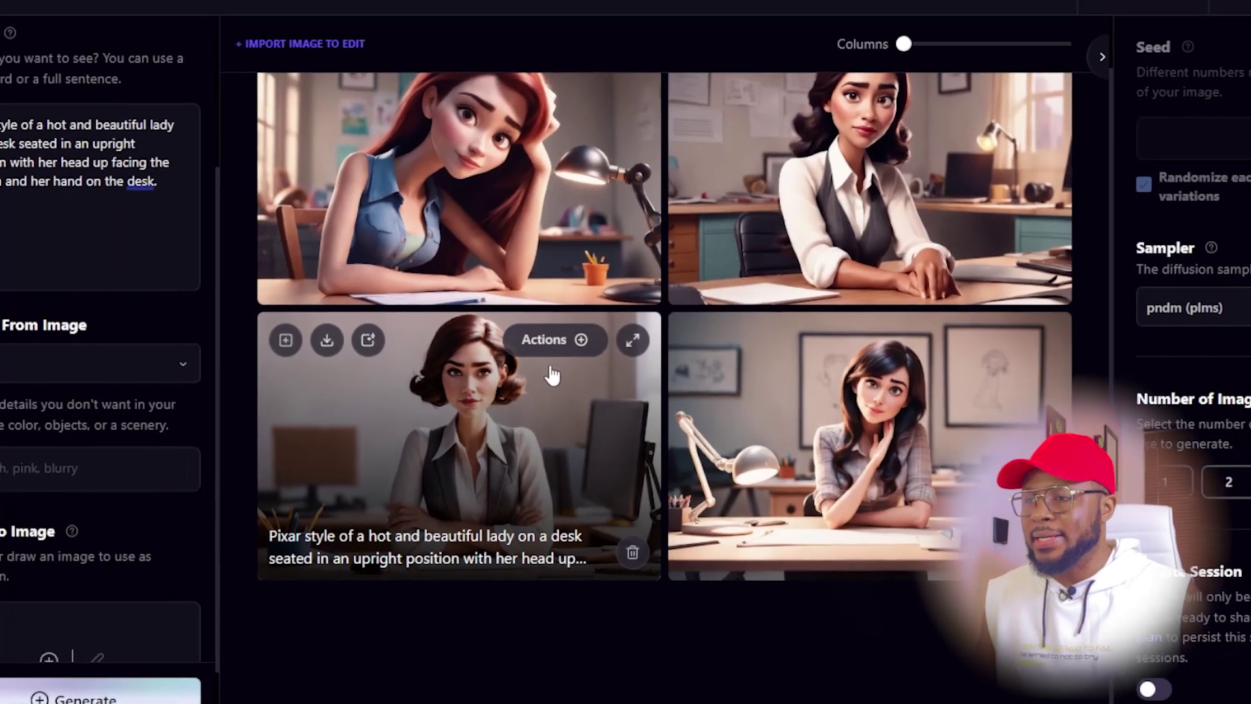
pyautogui.click(554, 340)
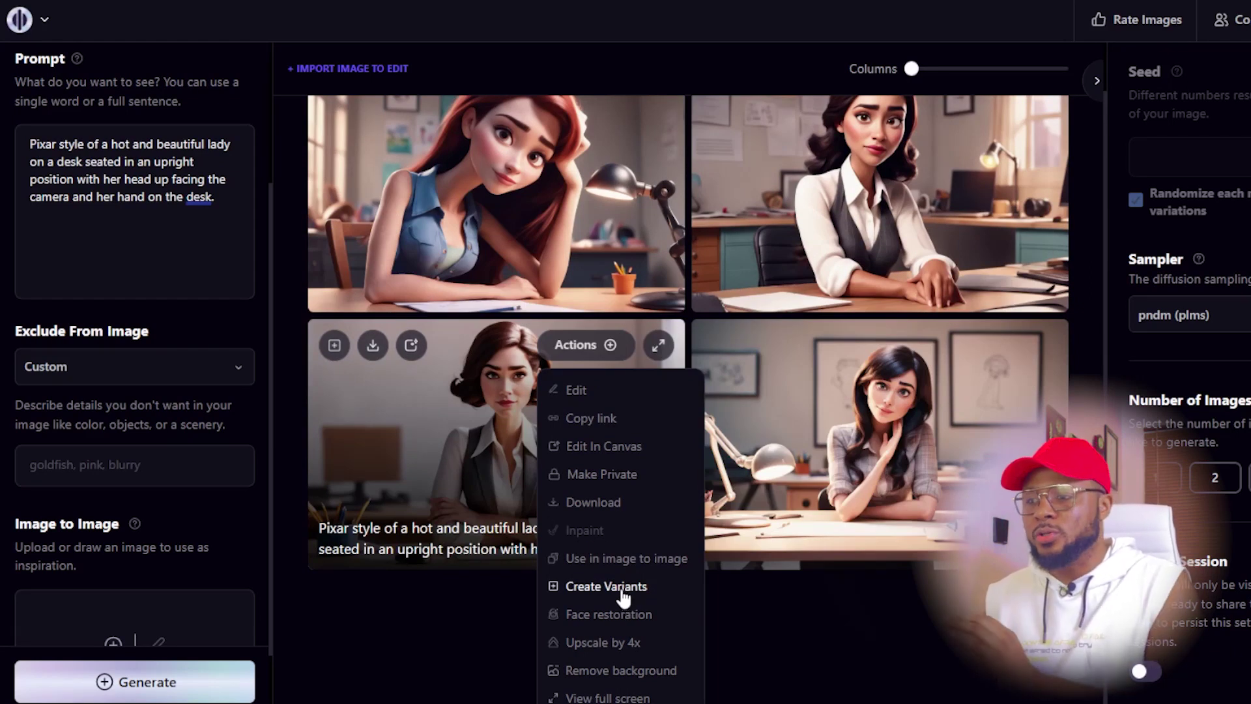
pyautogui.click(622, 590)
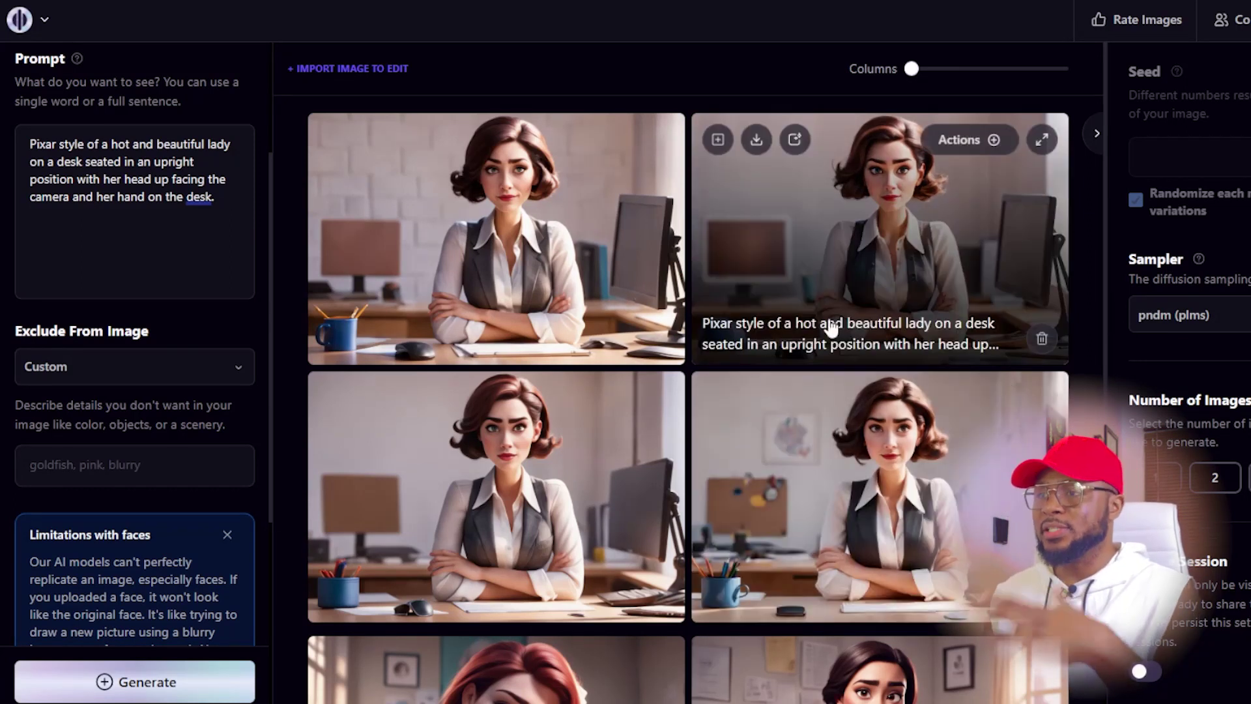
# - Upscale one of the crossed-arms woman variants by 4x
pyautogui.scroll(-3, 501, 417)
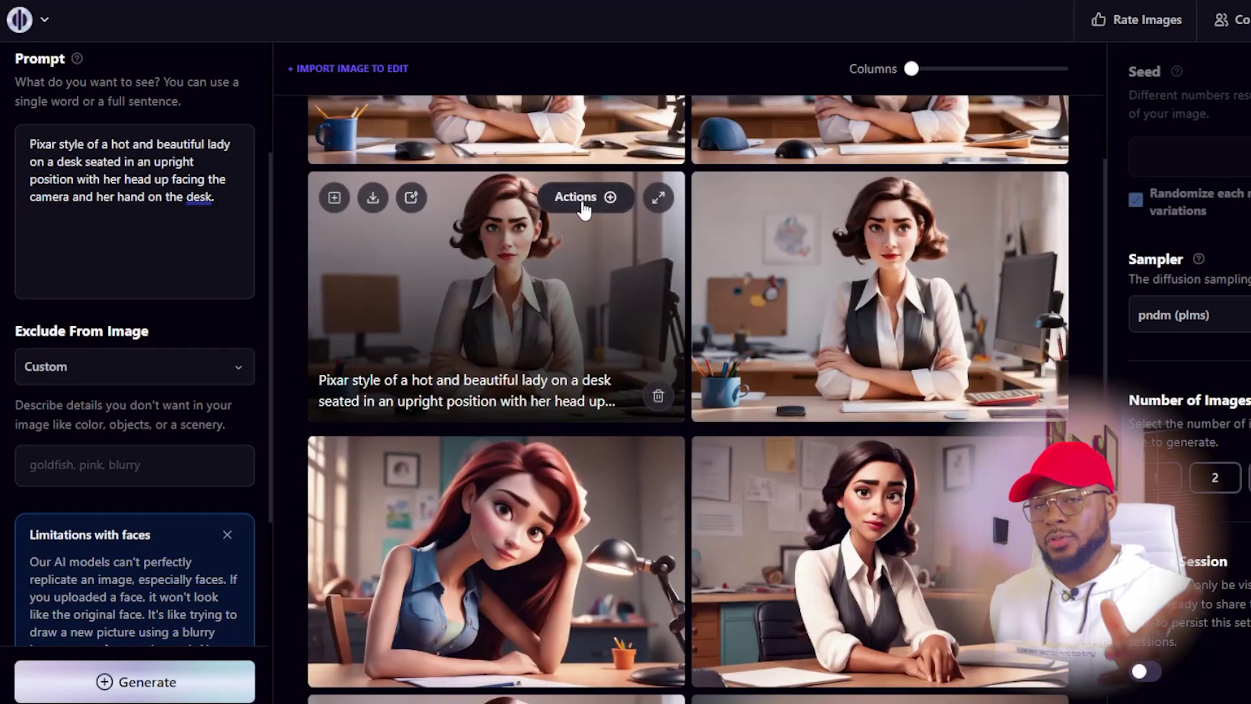
pyautogui.click(582, 199)
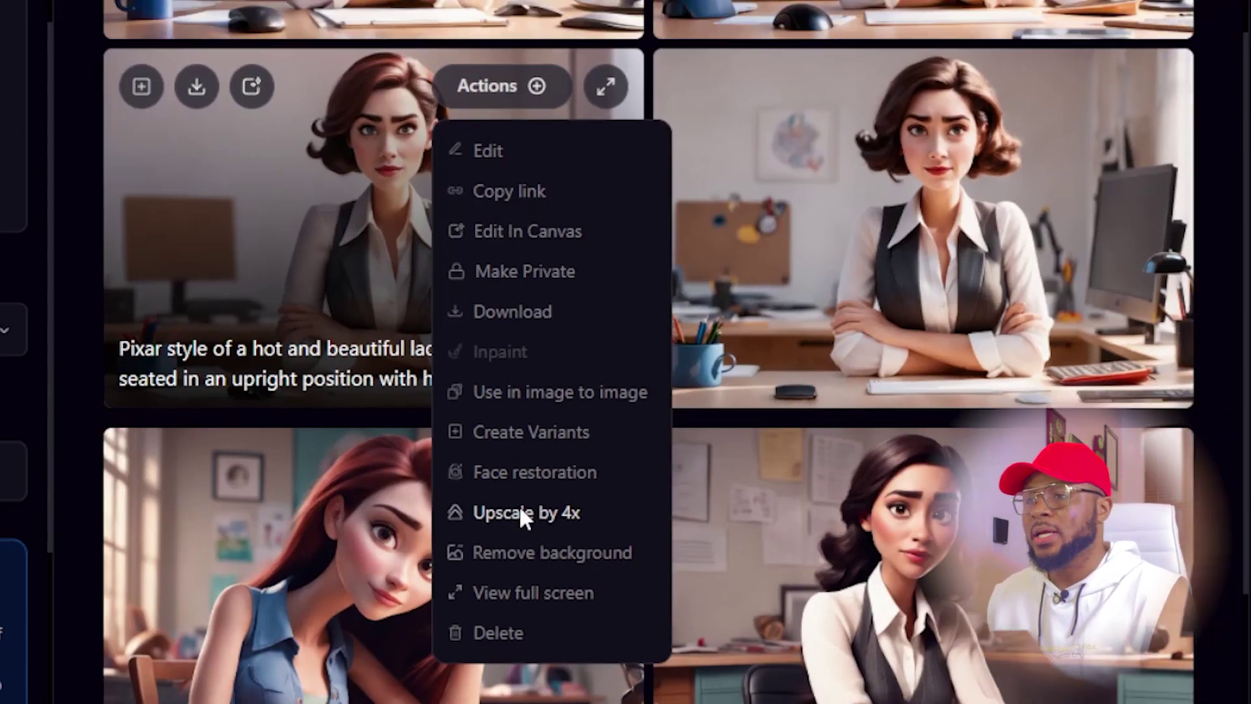
pyautogui.click(554, 515)
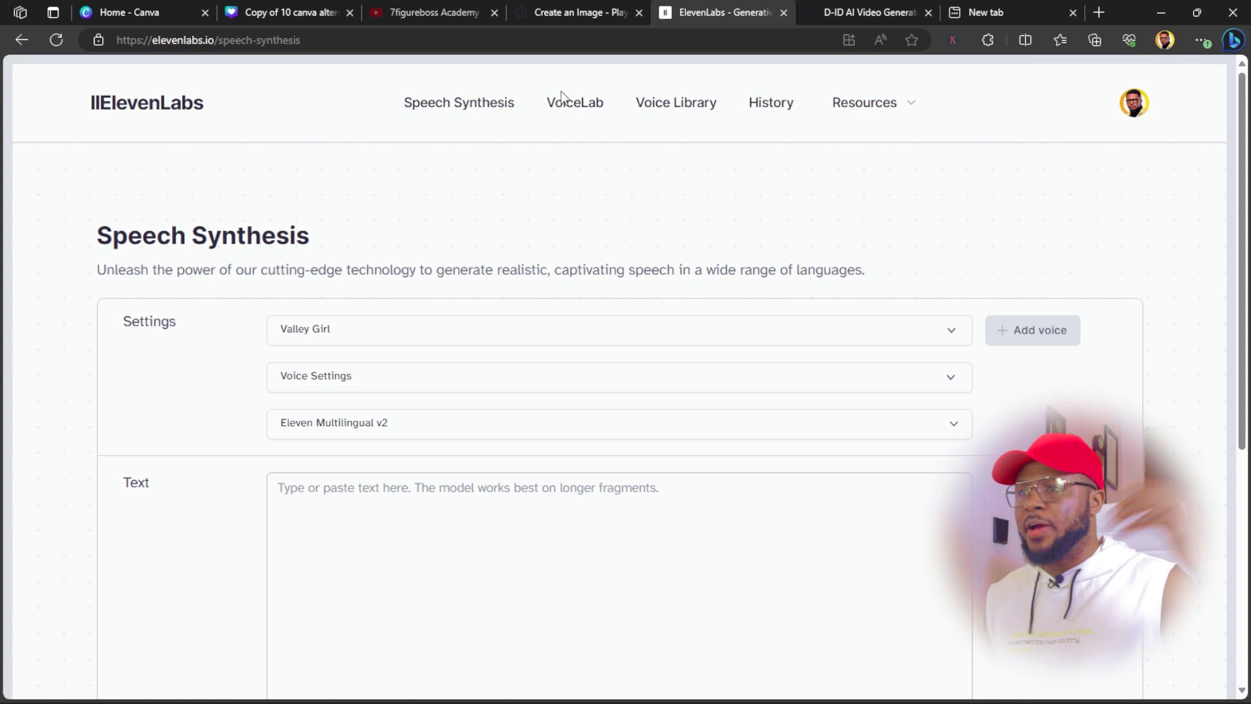
# - Go to the ElevenLabs VoiceLab page of custom voices
pyautogui.click(578, 109)
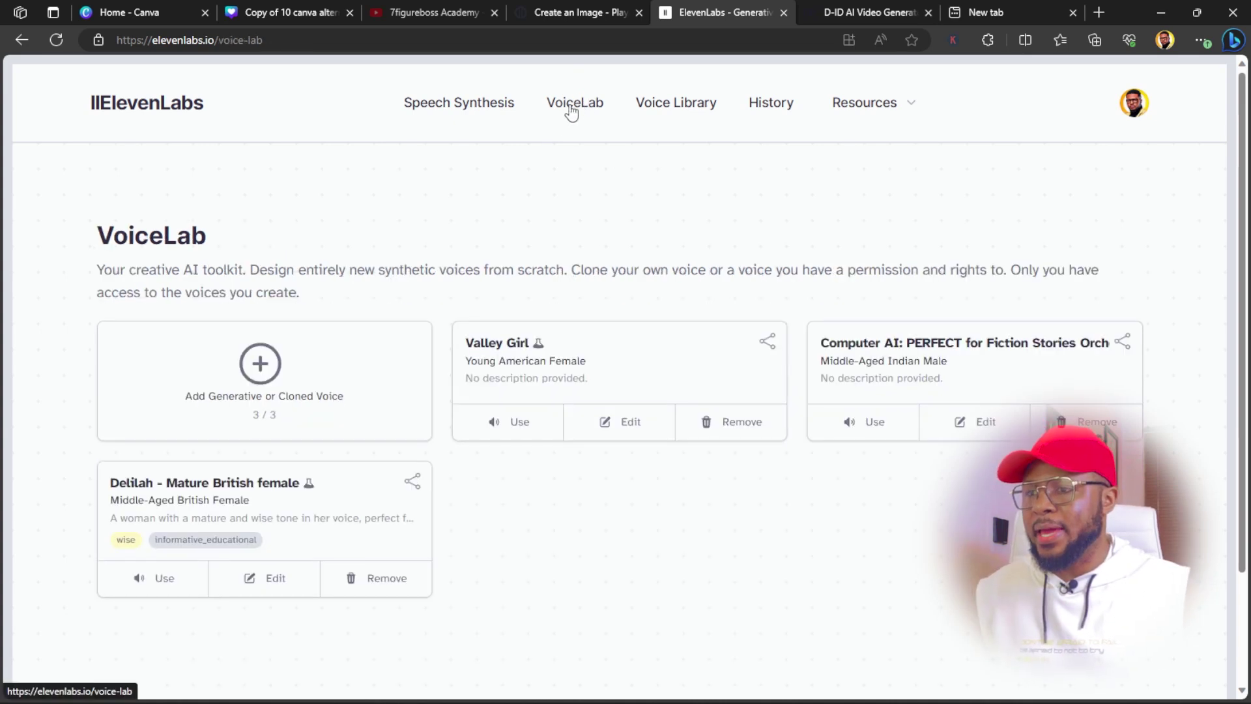
# - Start a new Voice Design voice with gender Female and delete its sample text
pyautogui.click(259, 365)
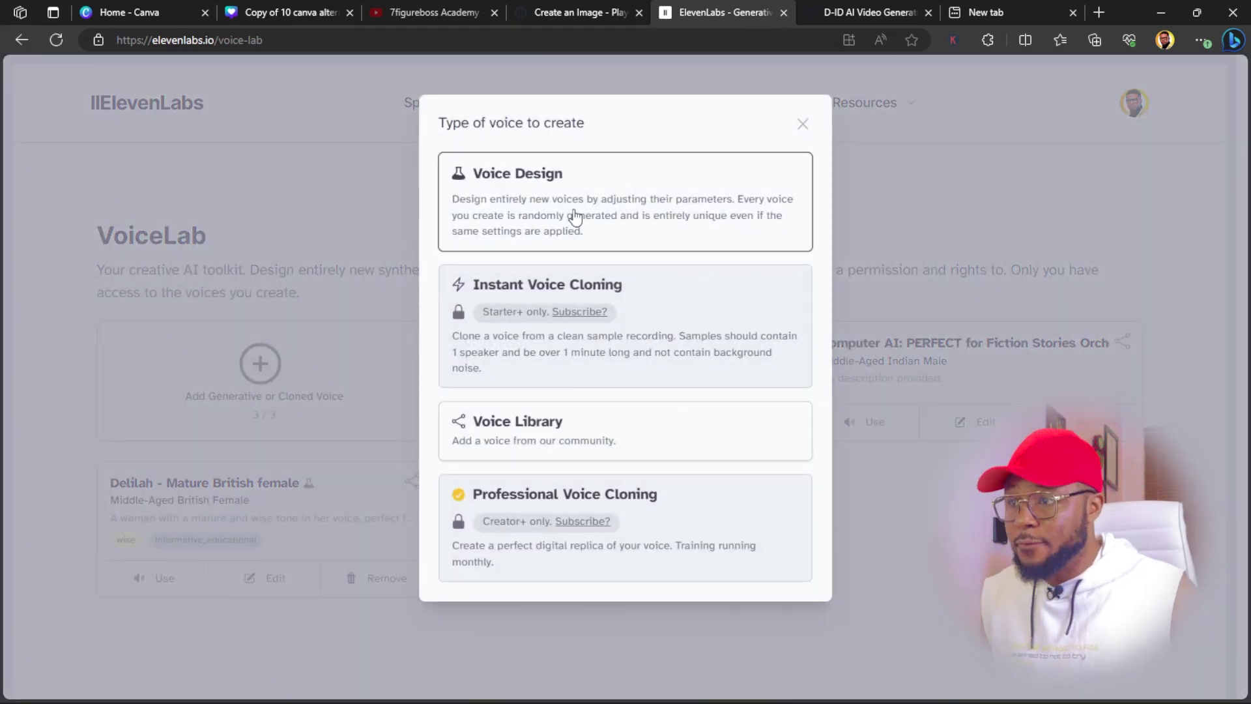
pyautogui.click(564, 193)
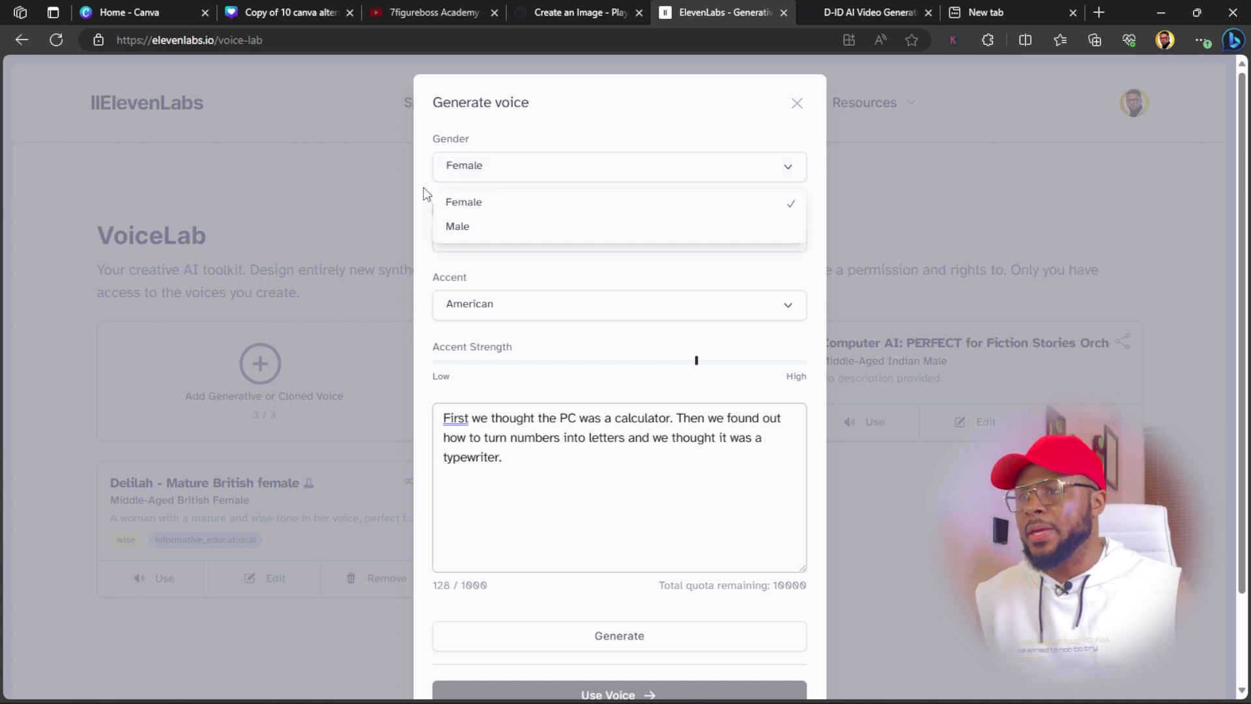
pyautogui.click(497, 164)
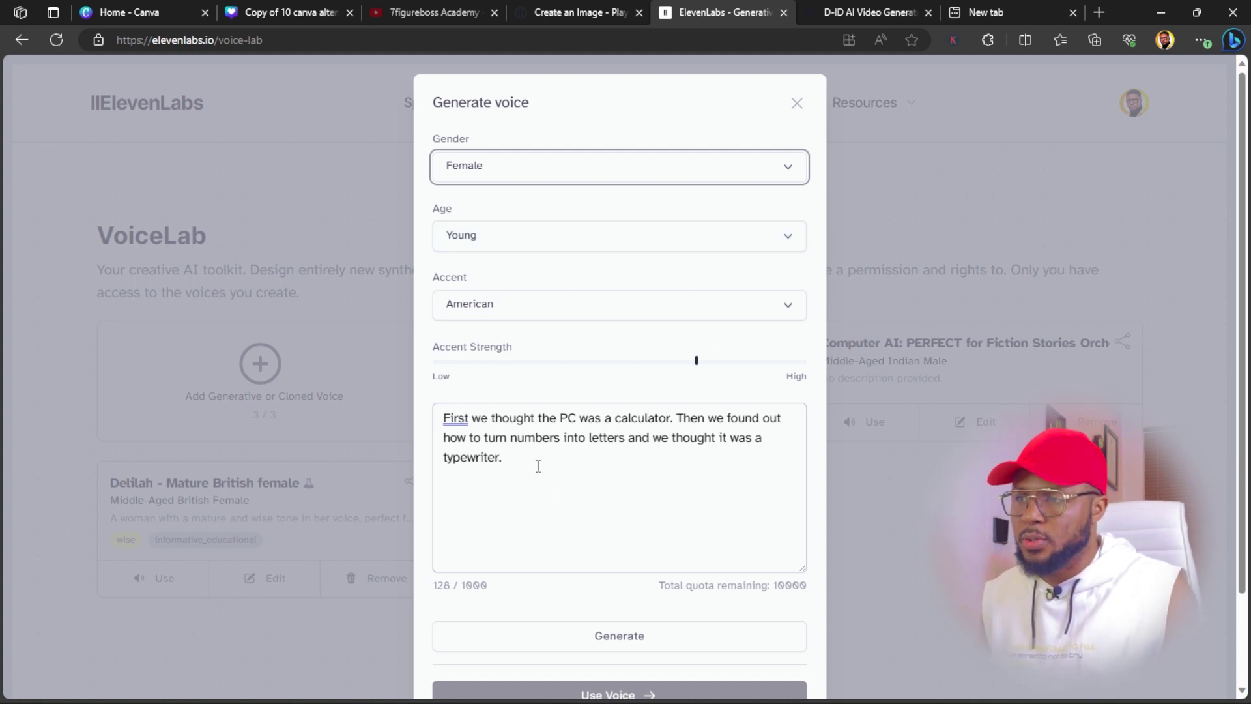
pyautogui.moveTo(538, 466); pyautogui.dragTo(389, 408)
pyautogui.press('BackSpace')
# - Paste the like-the-video sentence, generate the voice sample, and download the clip
pyautogui.scroll(-2, 517, 374)
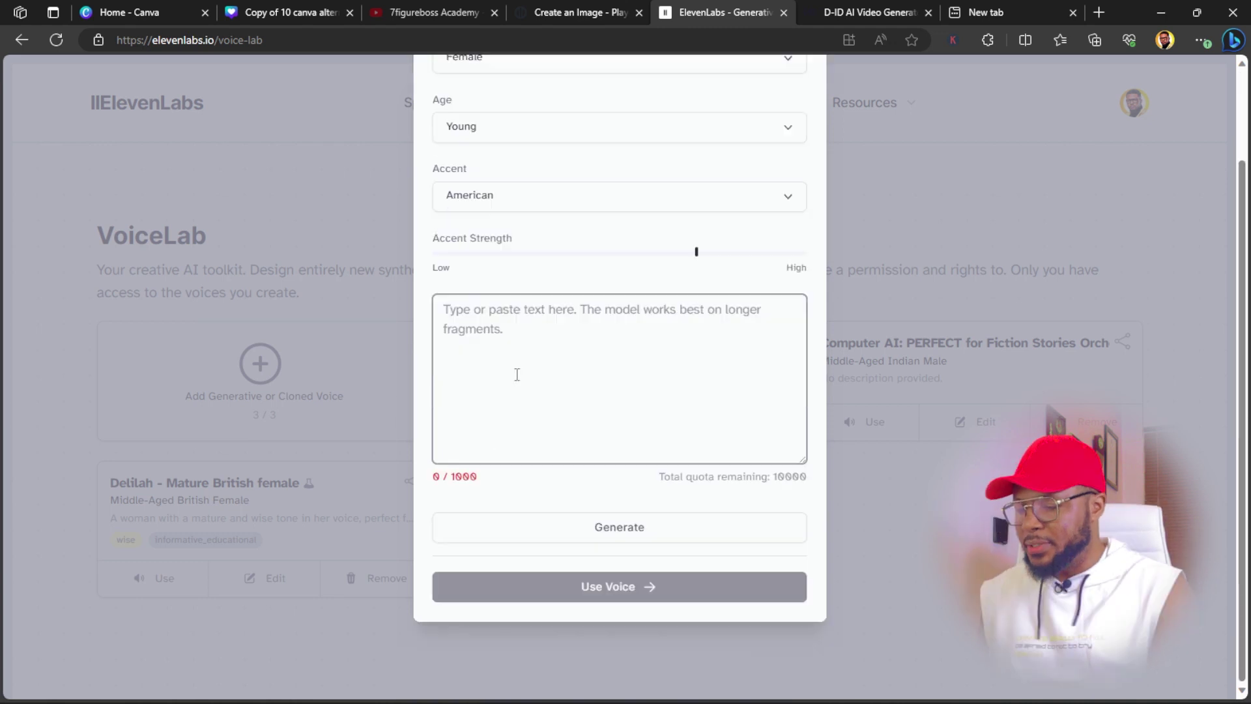
pyautogui.write('Please I will like you to do me a Favour, kindly like this video to encourage me to make more videos like this.')
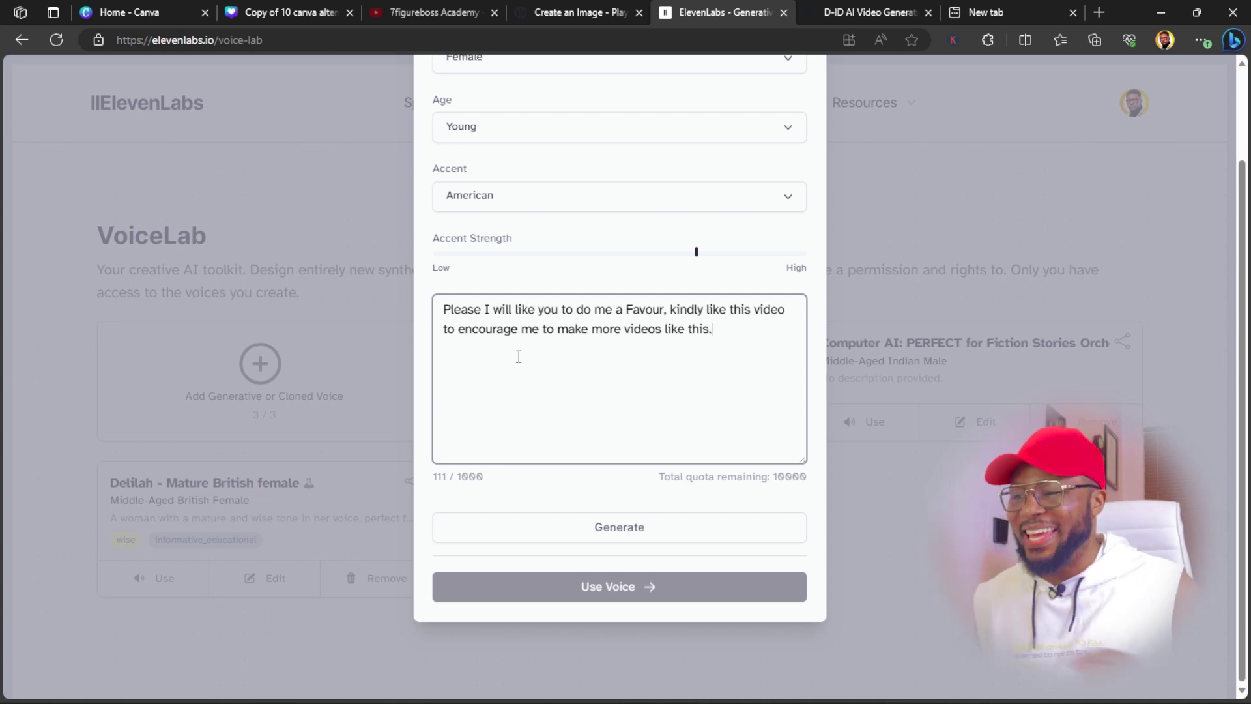
pyautogui.click(621, 538)
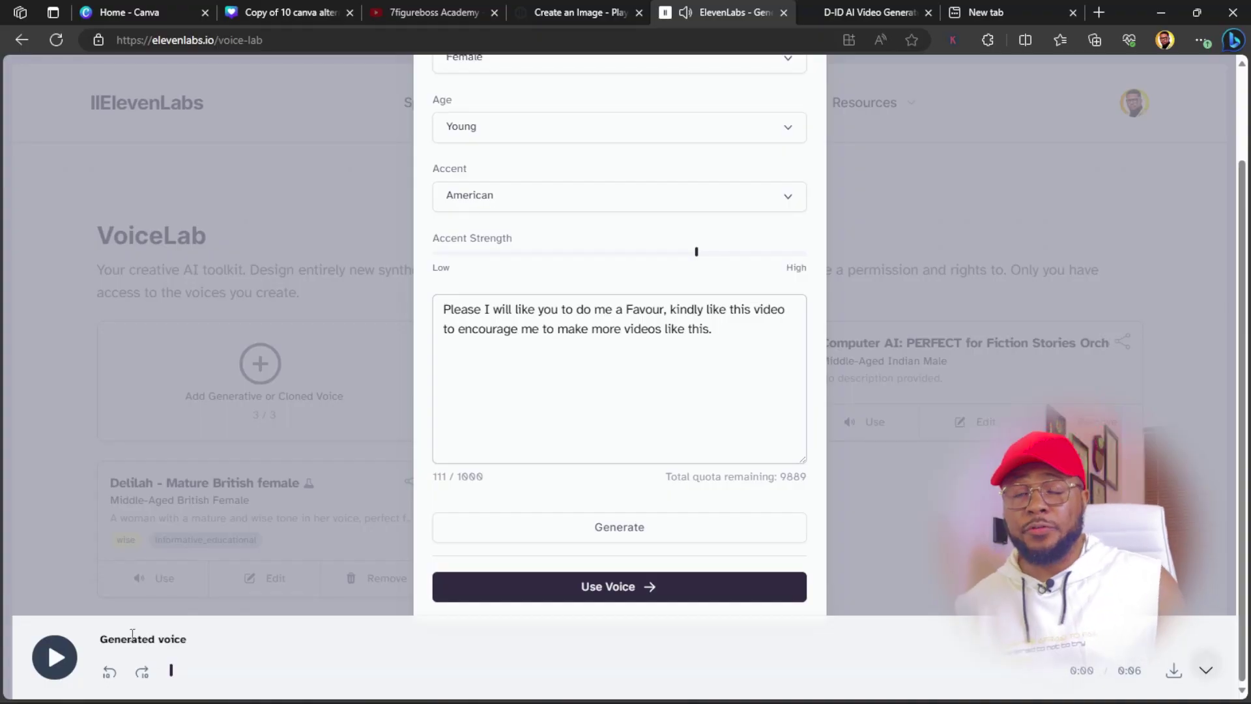
pyautogui.click(1174, 670)
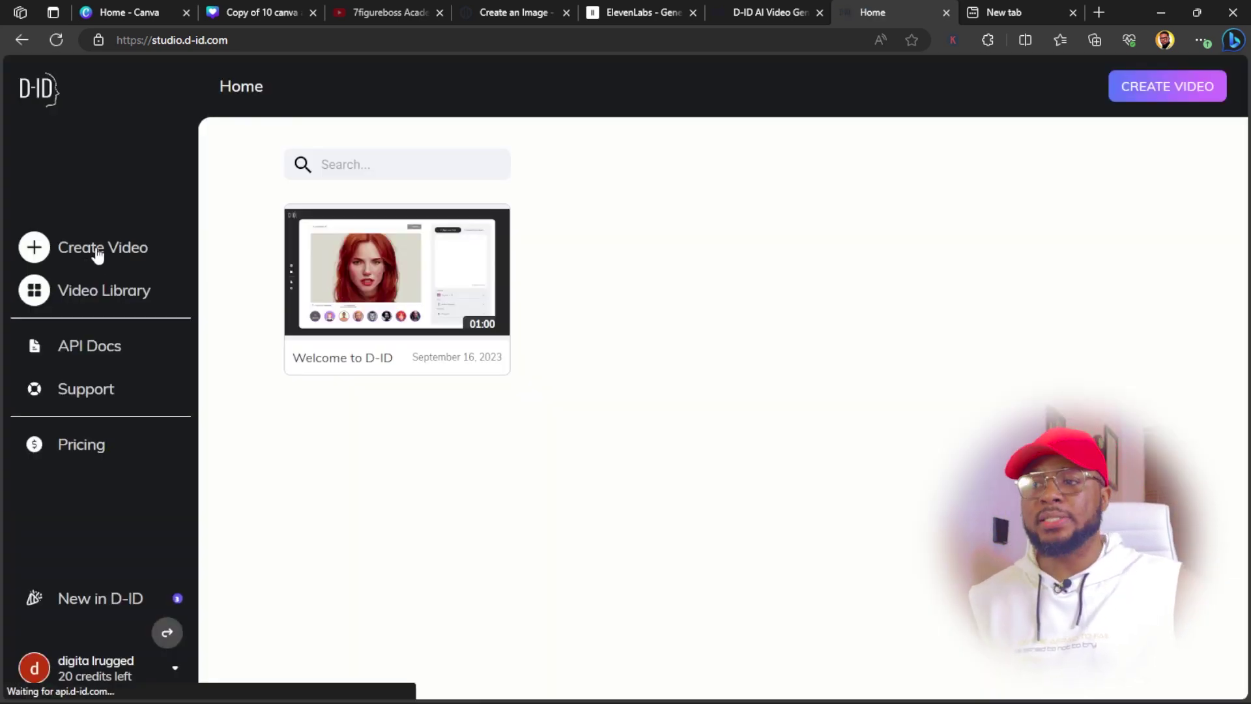
# - Start a new video in D-ID Studio with Create Video
pyautogui.click(98, 253)
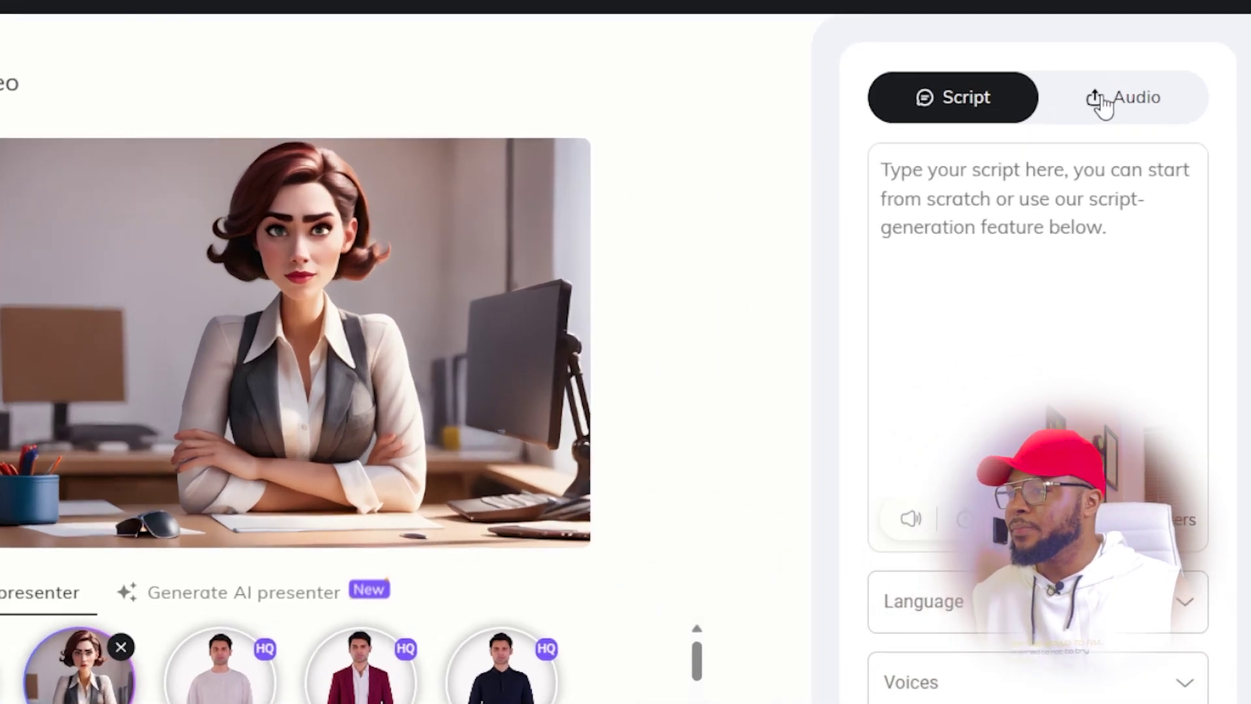
# - Switch the video script to audio input, then back out of generating for now
pyautogui.click(1130, 176)
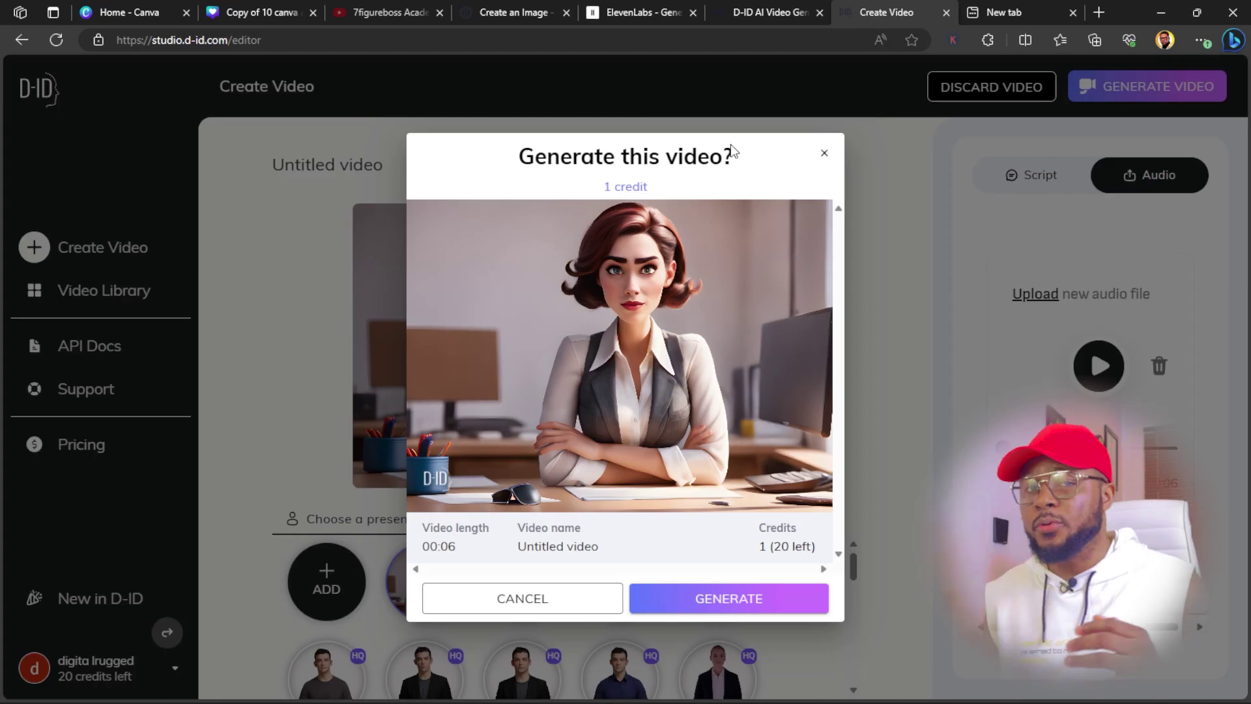
pyautogui.click(824, 152)
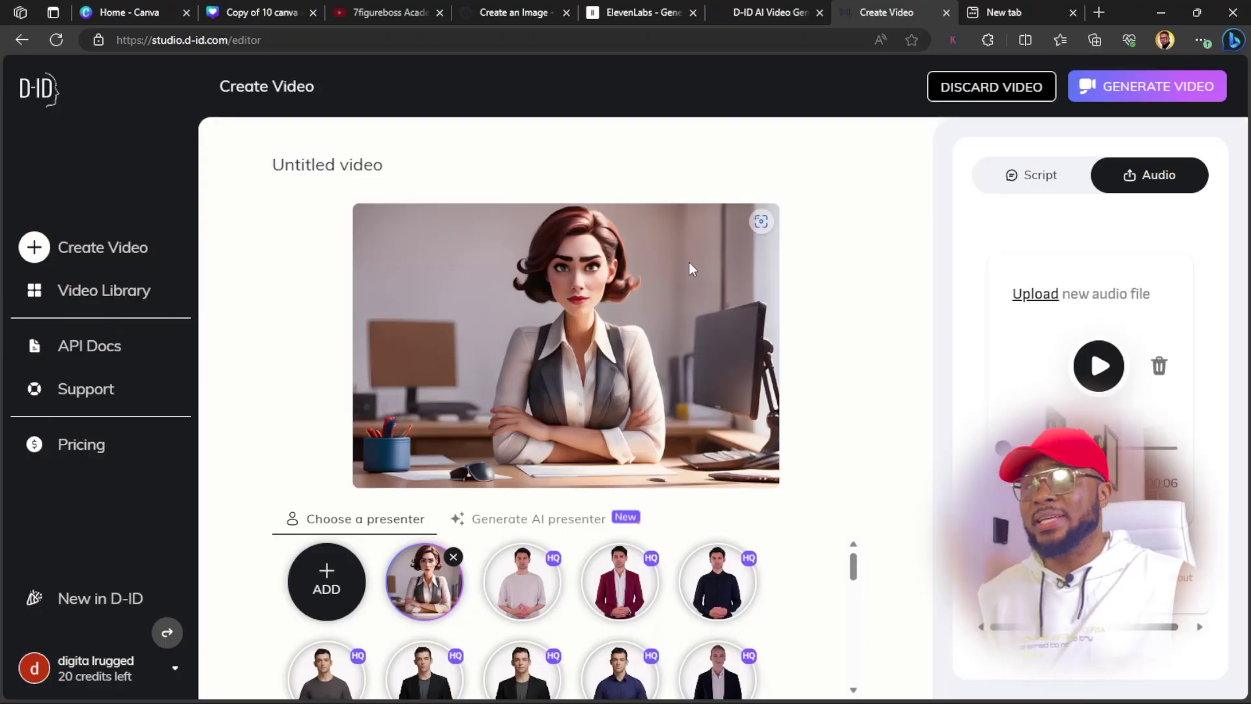
pyautogui.click(1153, 92)
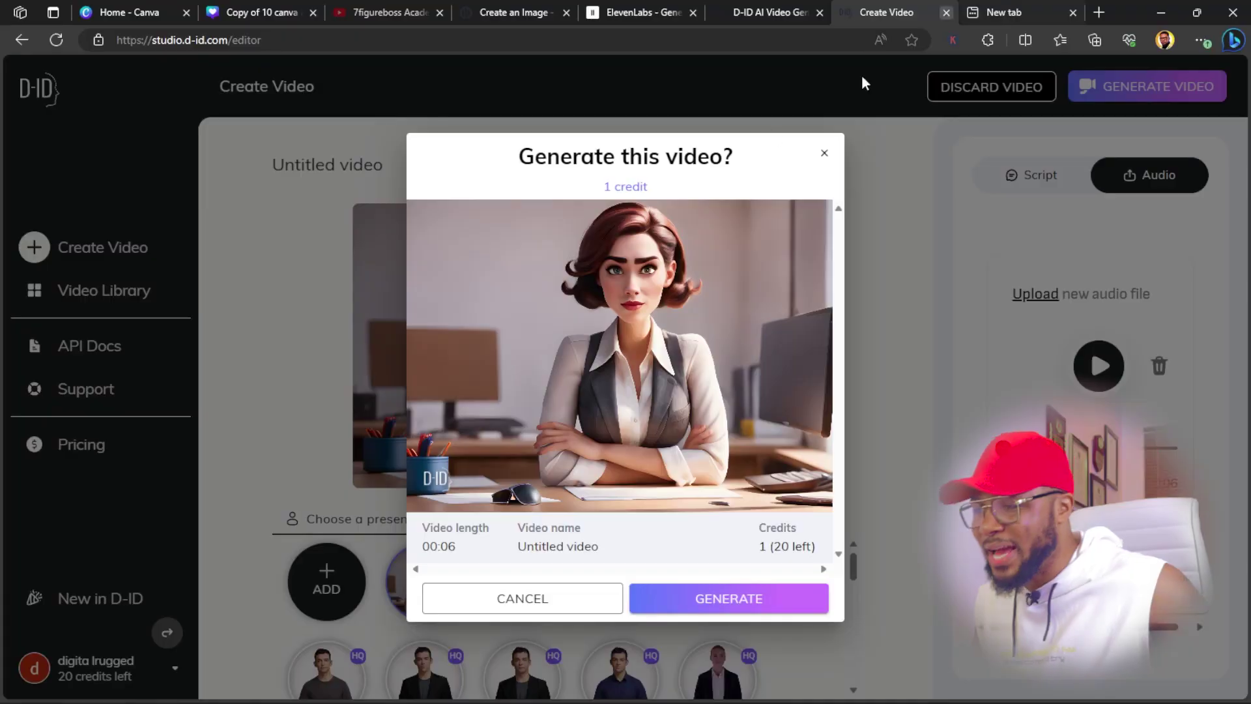
pyautogui.click(699, 601)
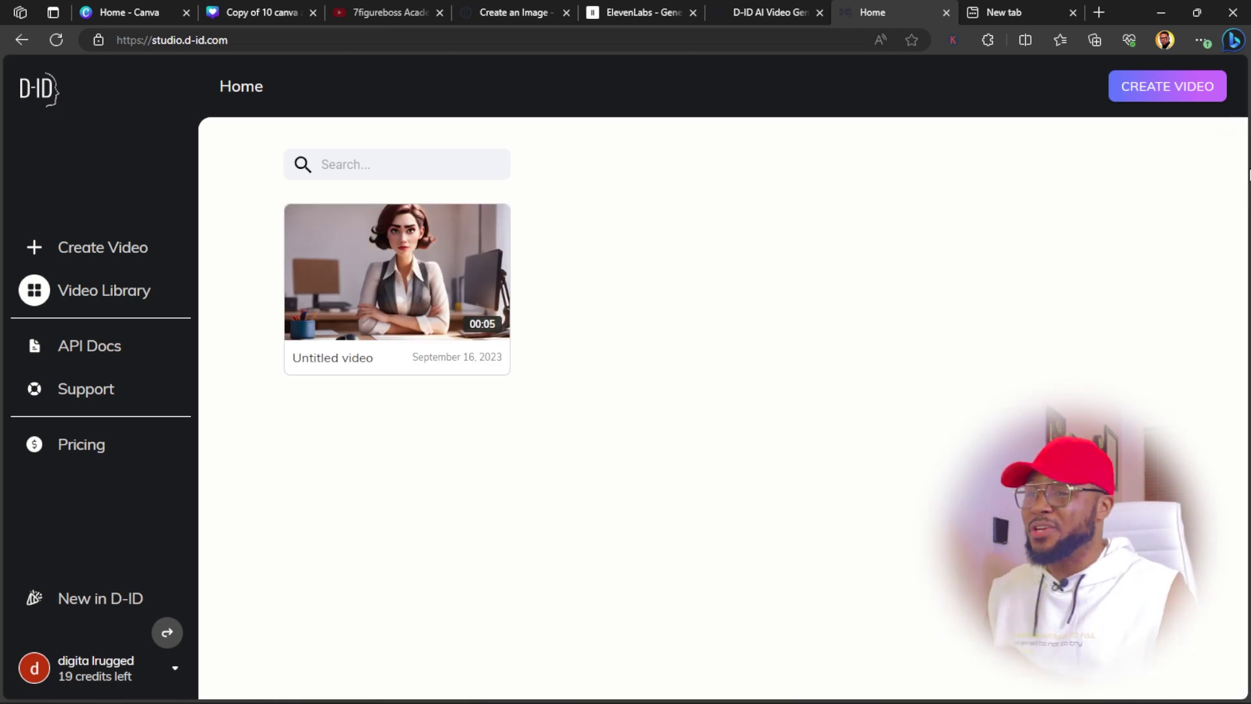
# - Play the finished 5-second Untitled talking-avatar video from the D-ID library
pyautogui.moveTo(370, 268)
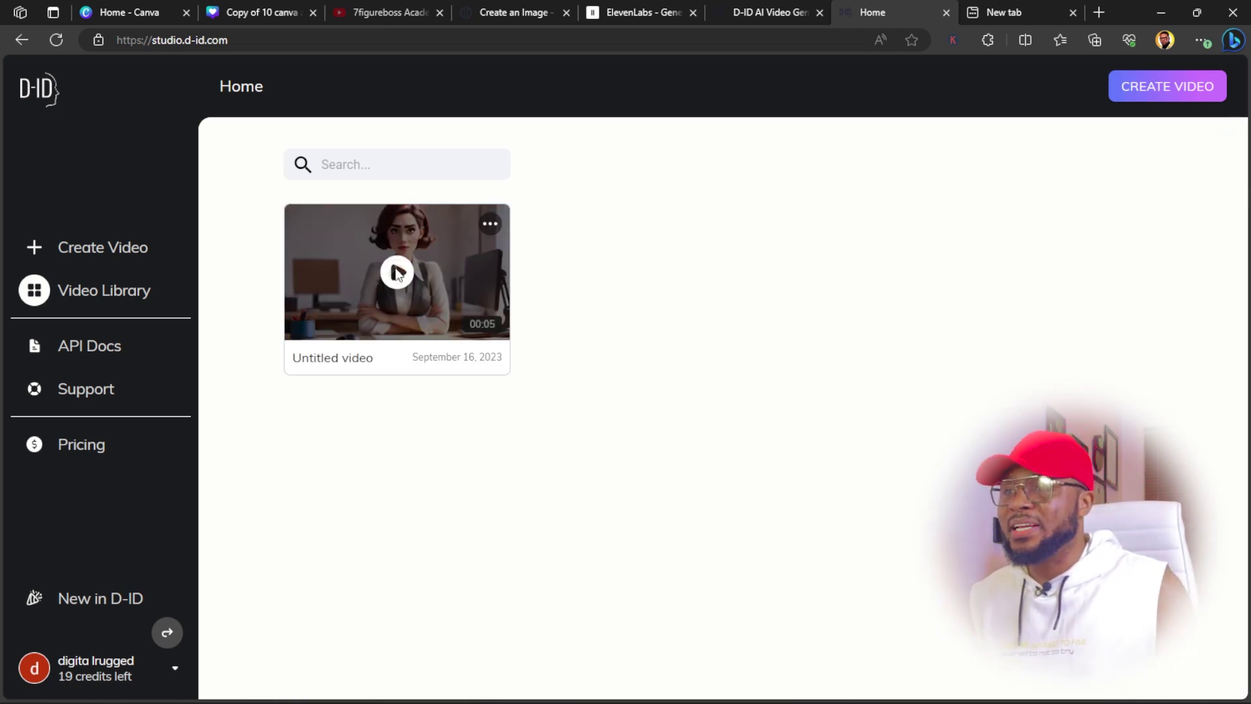
pyautogui.click(397, 273)
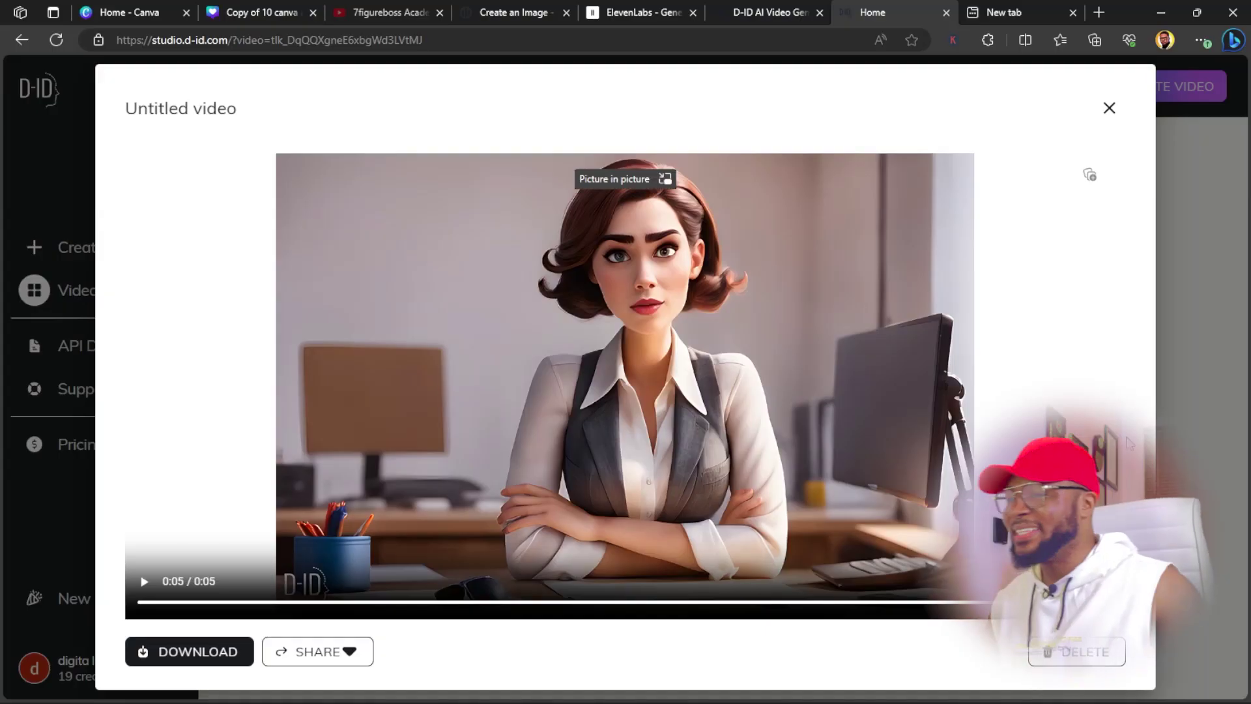
# - Download the 5-second Untitled talking-avatar video from the player
pyautogui.click(186, 653)
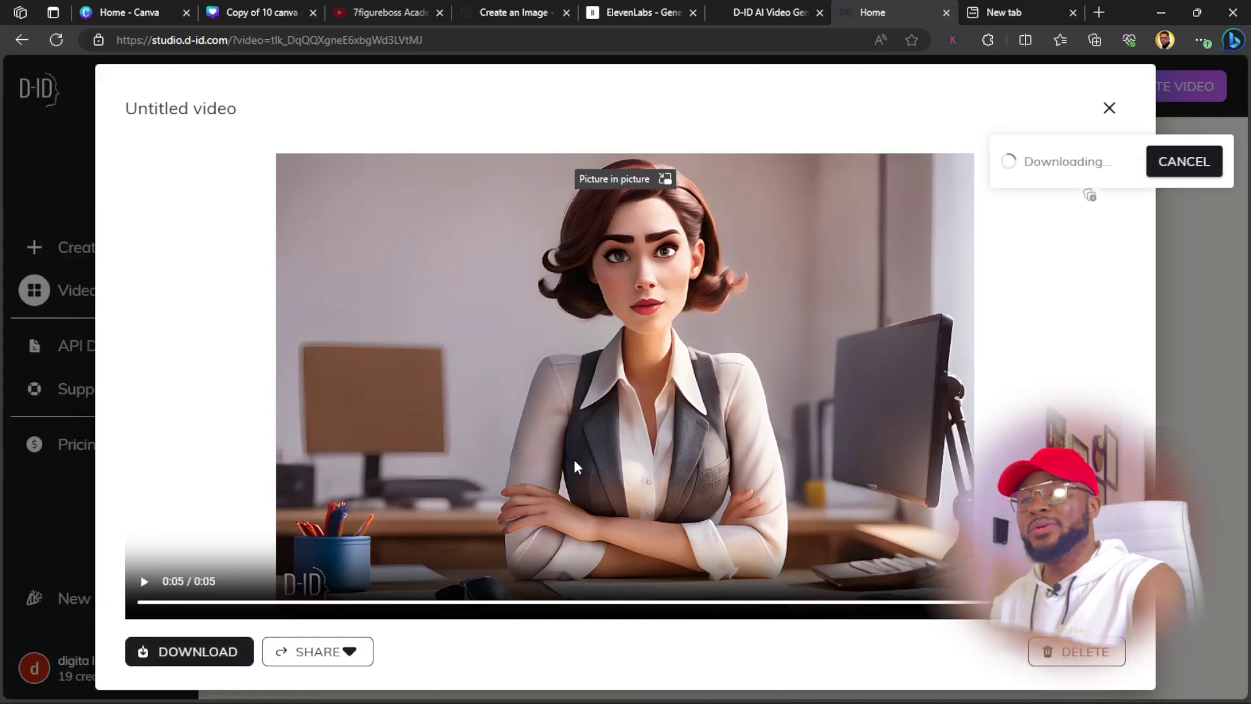